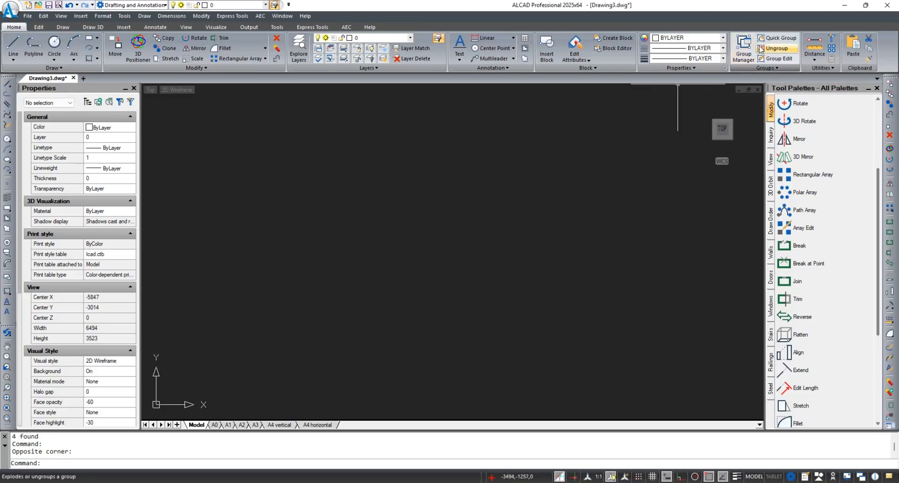
Draw a circle with a radius of about 439 in the upper-left part of the empty drawing
left_click(54, 43)
left_click(282, 189)
left_click(312, 218)
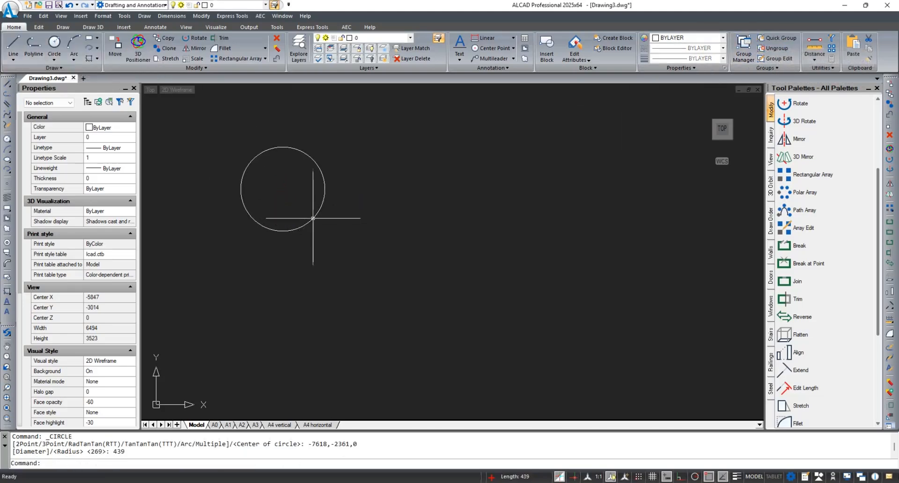
Draw a rectangle about 430 wide and 362 high to the right of the circle
left_click(88, 39)
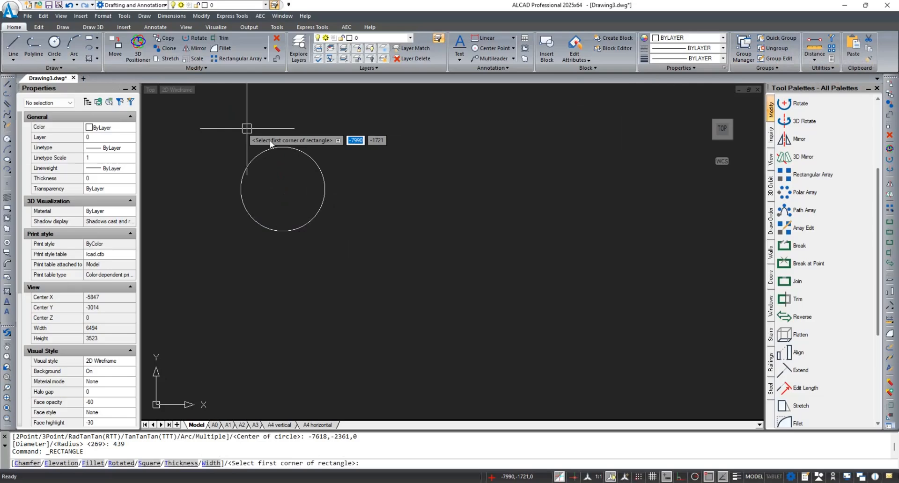
left_click(405, 175)
left_click(445, 209)
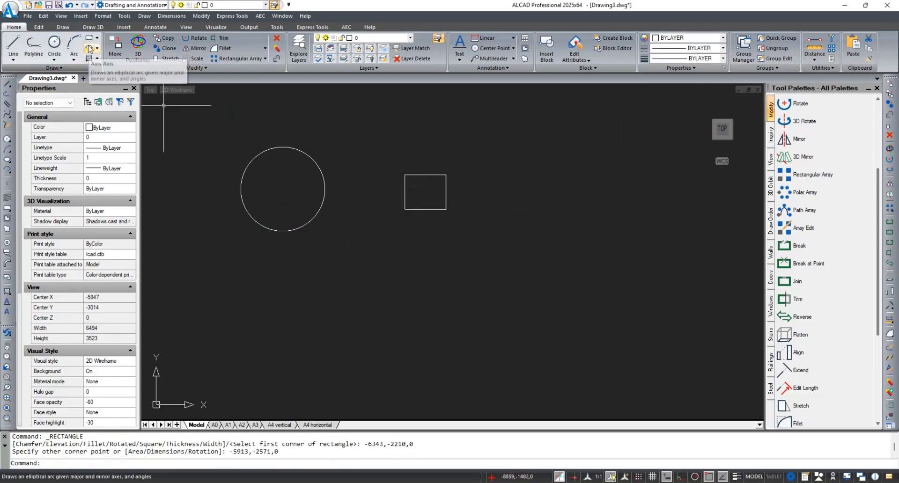
Draw a three-point arc below the circle and rectangle, curving up from lower left to upper right
left_click(74, 43)
left_click(318, 299)
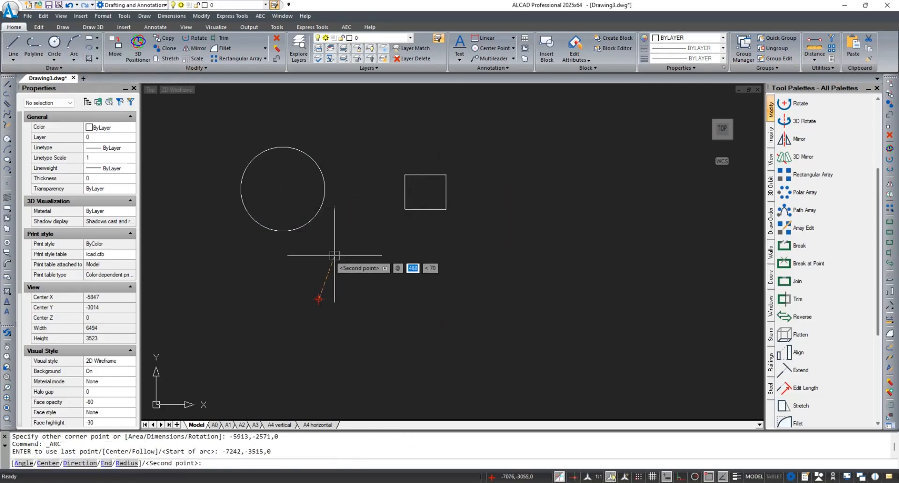
left_click(334, 256)
left_click(401, 250)
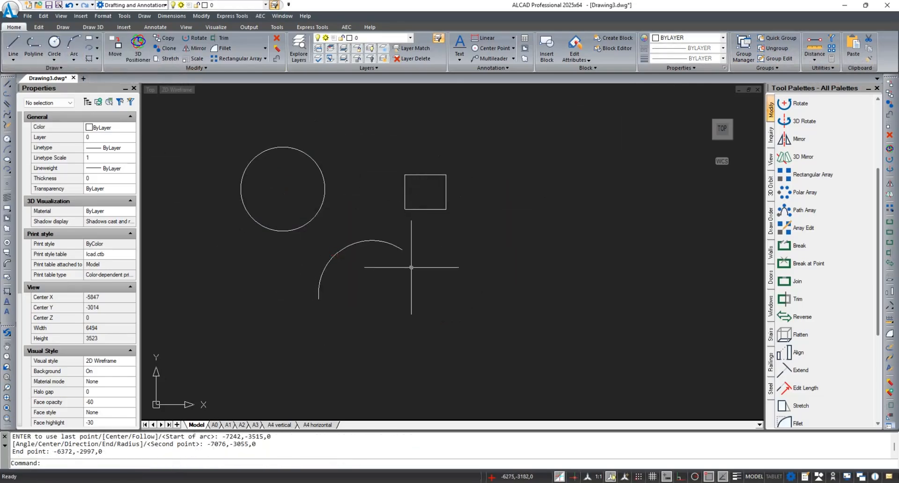
Draw a vertical line about 714 long between circle and rectangle, and from its lower end a diagonal line about 738 long at 52 degrees
left_click(13, 46)
left_click(365, 125)
left_click(364, 192)
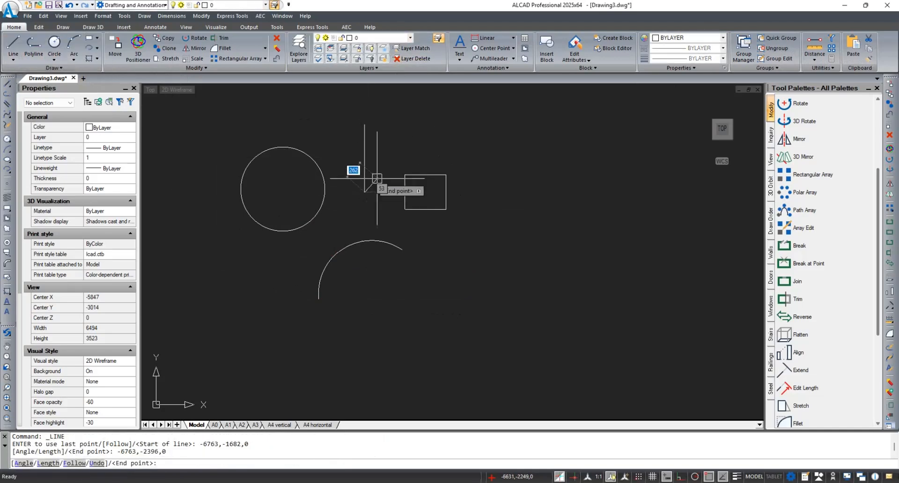
left_click(408, 137)
key("Escape")
middle_click_drag(526, 150, 556, 152)
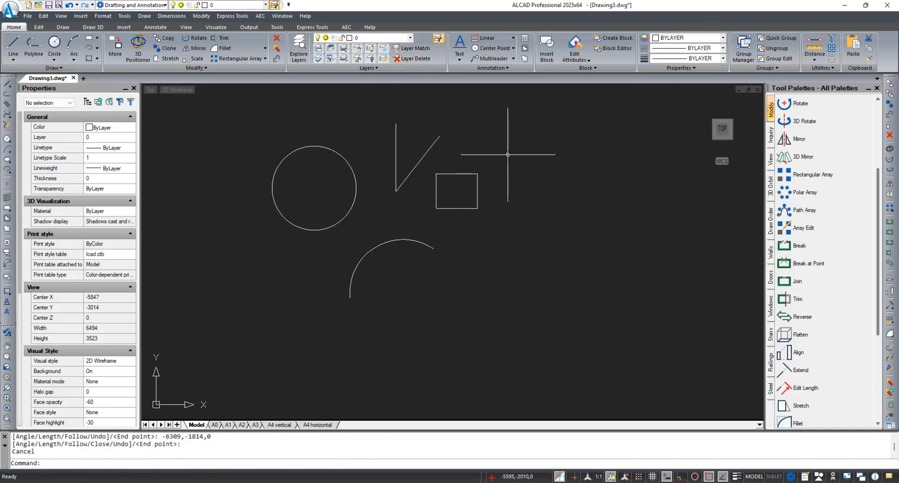
Select the diagonal line and the circle one at a time to check that each is a separate entity, clearing each selection
left_click(503, 200)
left_click(419, 160)
key("Escape")
left_click(419, 160)
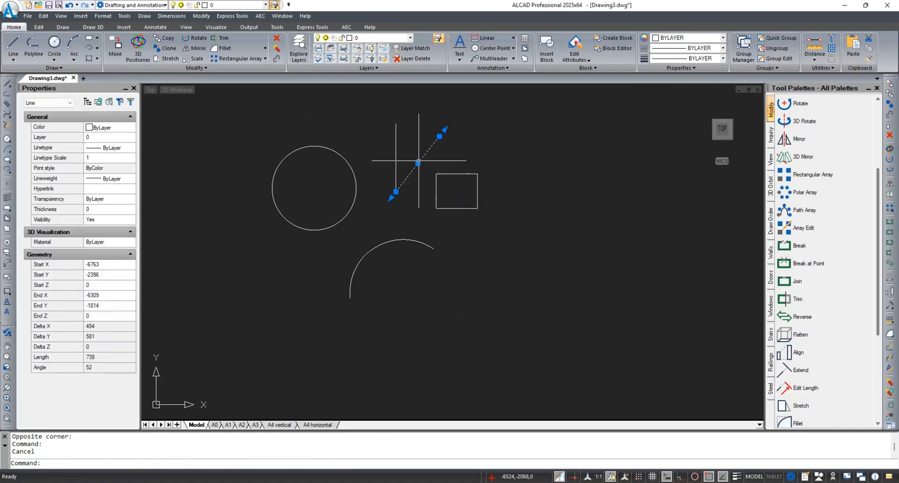
key("Escape")
left_click(352, 172)
key("Escape")
Combine the circle, rectangle, arc and both lines into a quick group, and check it by selecting the rectangle
left_click(517, 127)
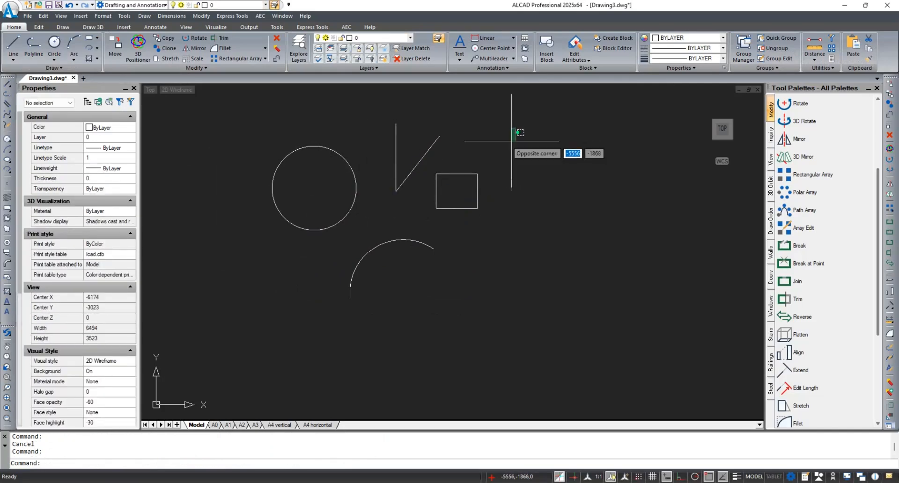
left_click(238, 299)
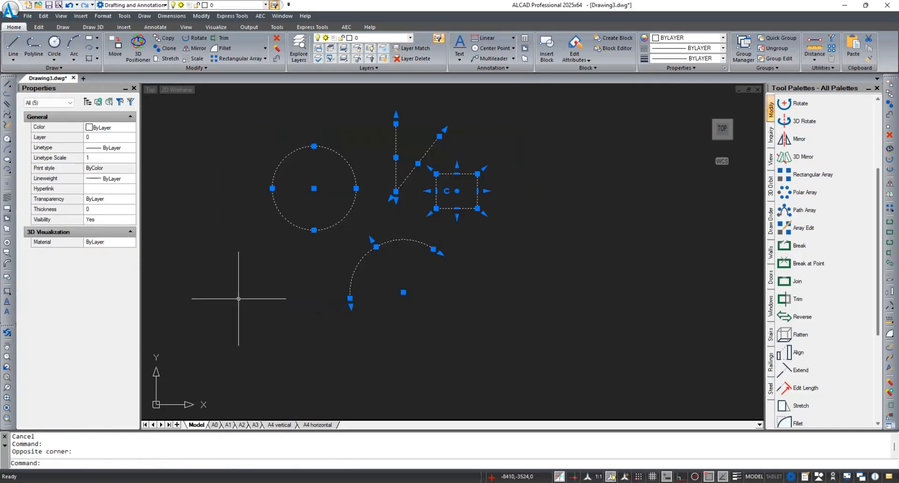
left_click(779, 40)
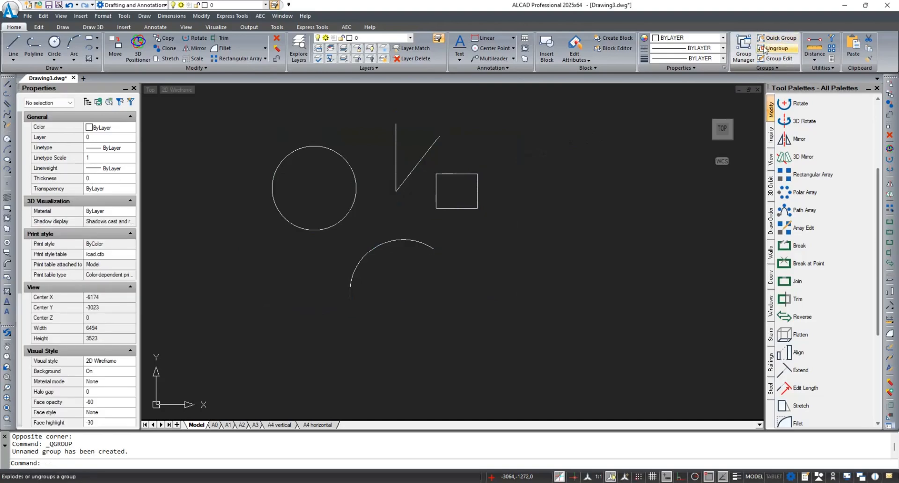
left_click(465, 177)
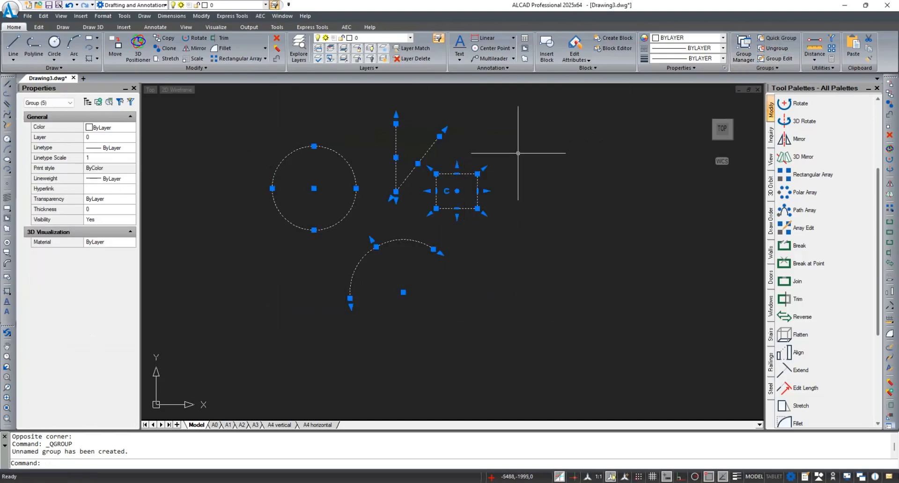
key("Escape")
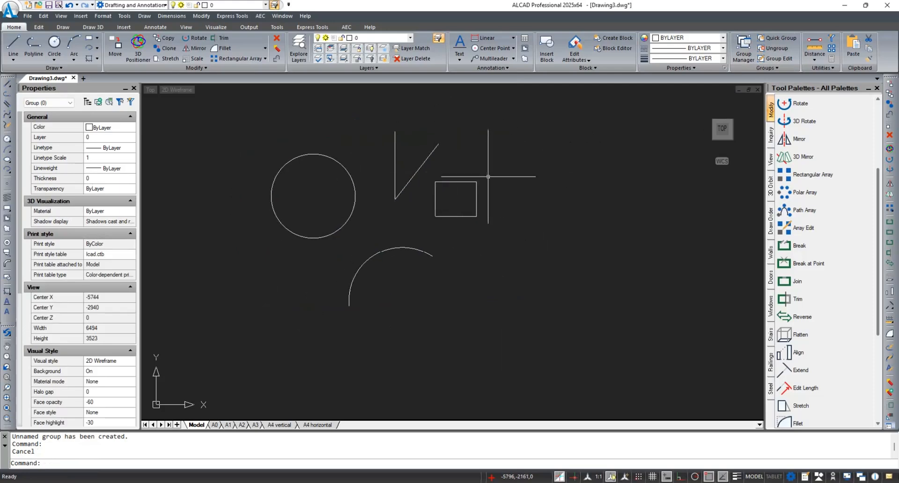
Ungroup the five grouped entities, and check by selecting the rectangle and the diagonal line individually
left_click(475, 181)
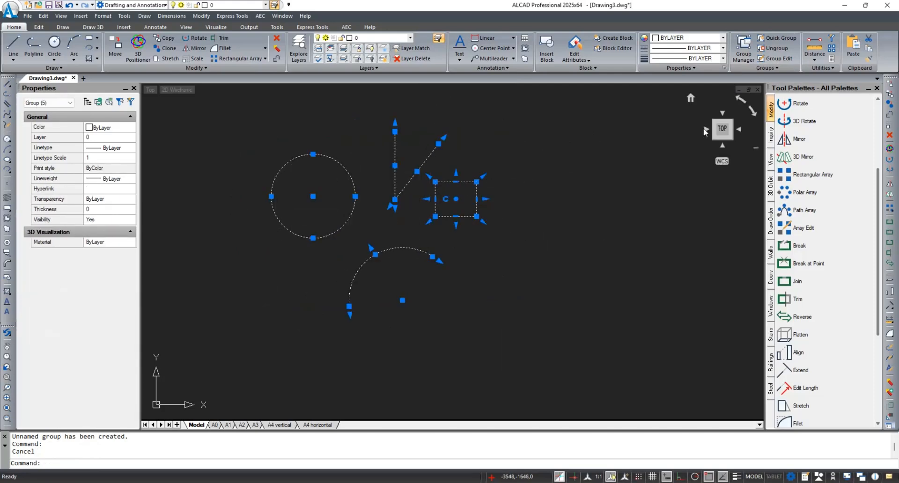
left_click(774, 48)
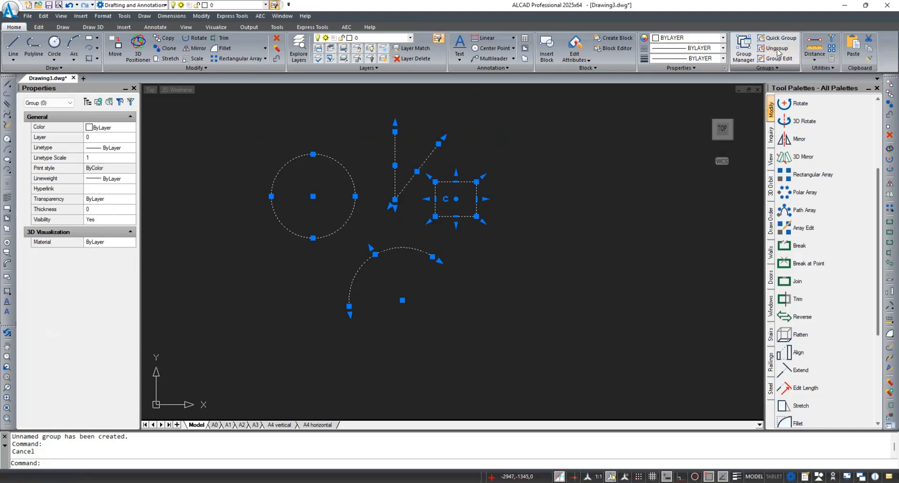
key("Escape")
left_click(459, 181)
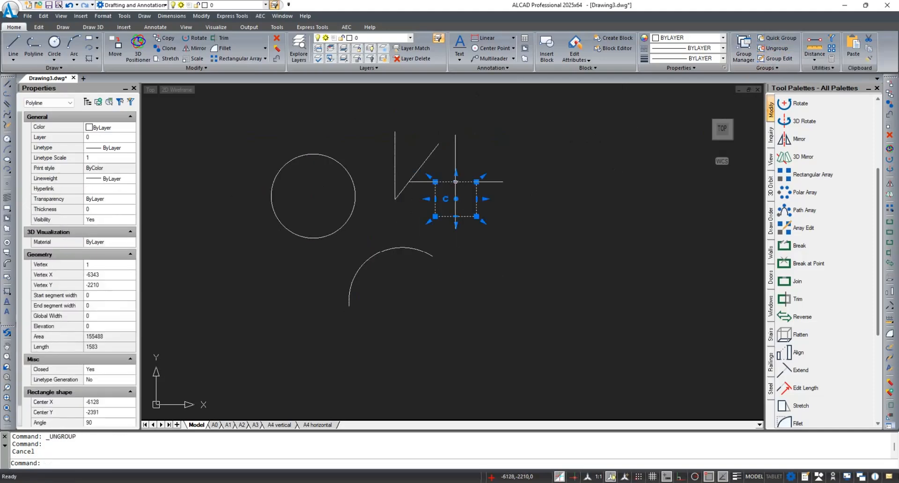
key("Escape")
left_click(425, 157)
key("Escape")
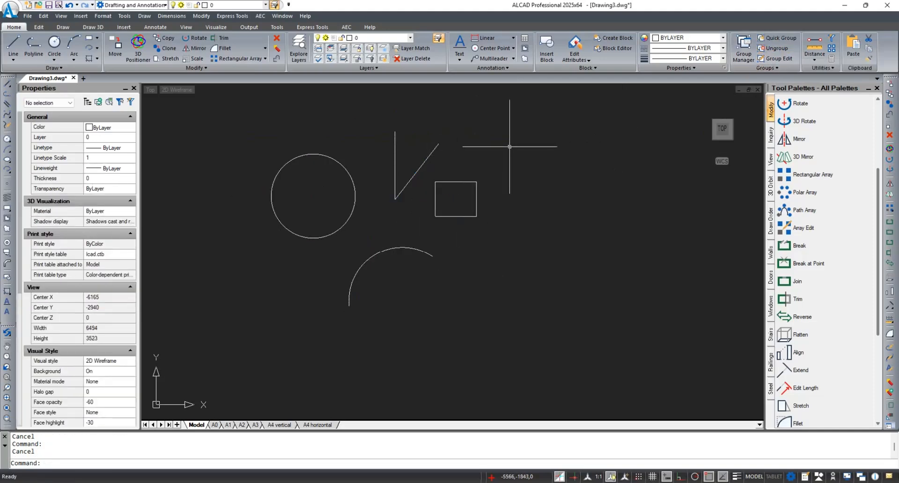
Combine the circle, rectangle, arc and both lines into a quick group again, and check it by selecting the rectangle
scroll(568, 146, "down", 1)
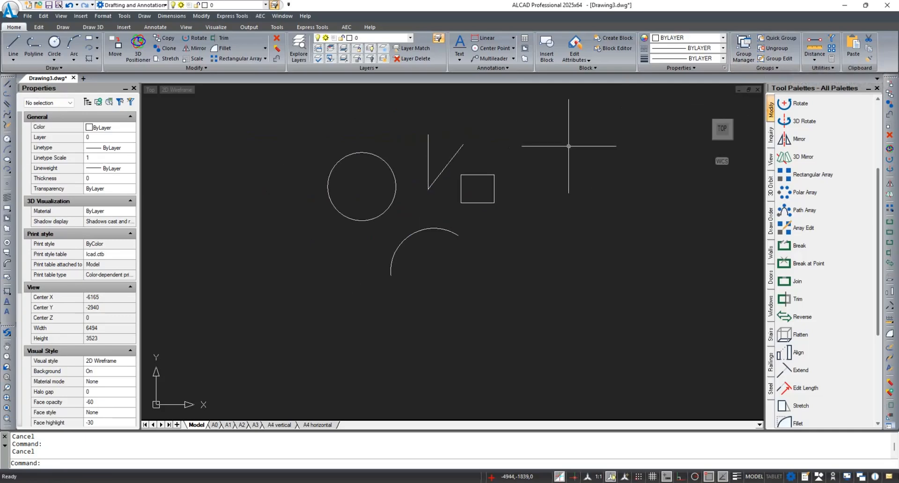
left_click(561, 119)
left_click(219, 327)
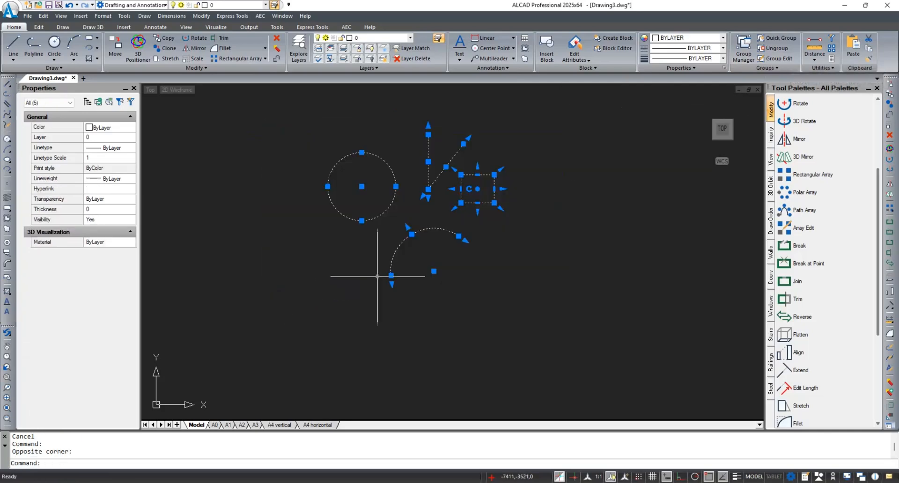
left_click(775, 42)
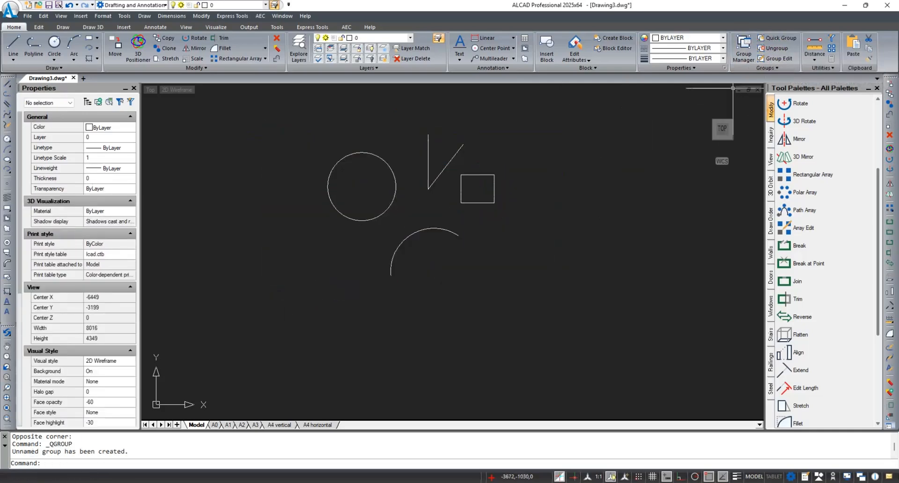
left_click(483, 175)
key("Escape")
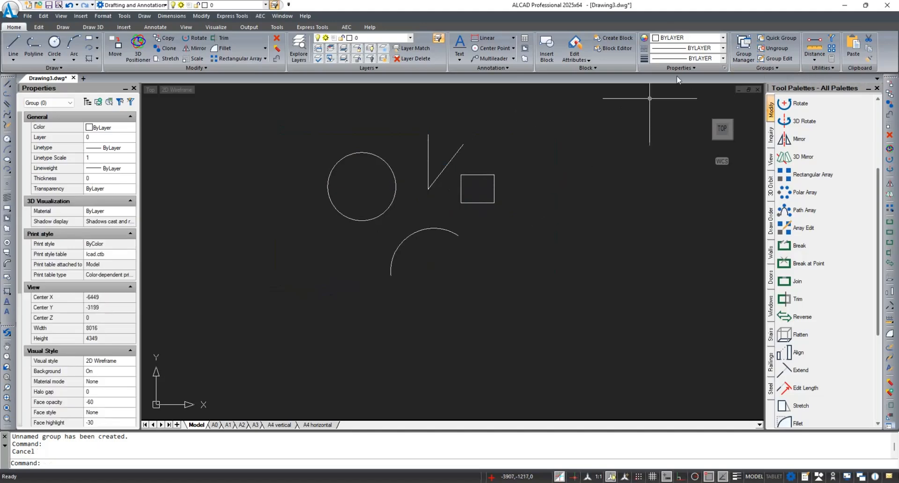
left_click(481, 174)
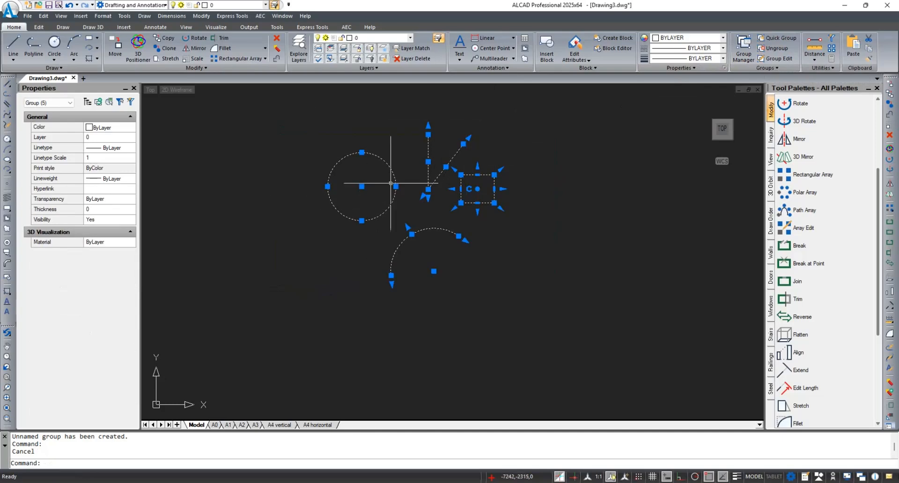
key("Escape")
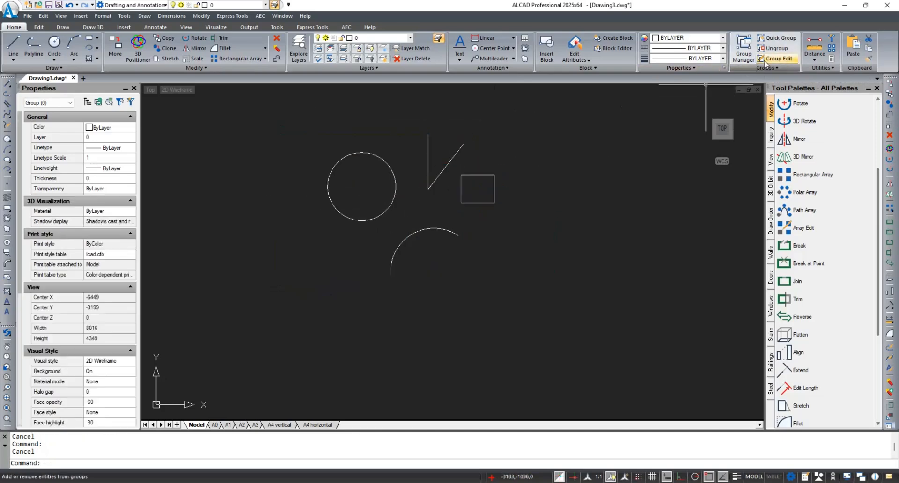
Remove the rectangle from the group with Group Edit, and check by selecting the rectangle and the diagonal line in turn
left_click(490, 174)
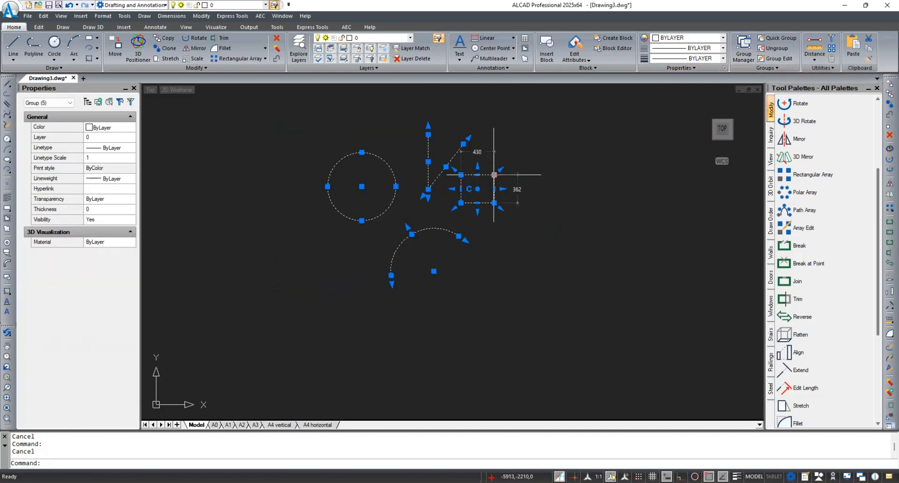
left_click(780, 61)
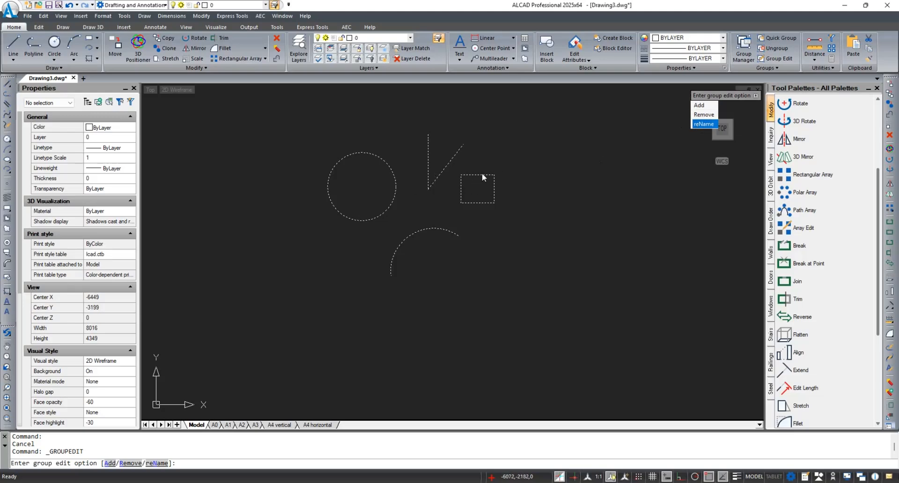
left_click(706, 116)
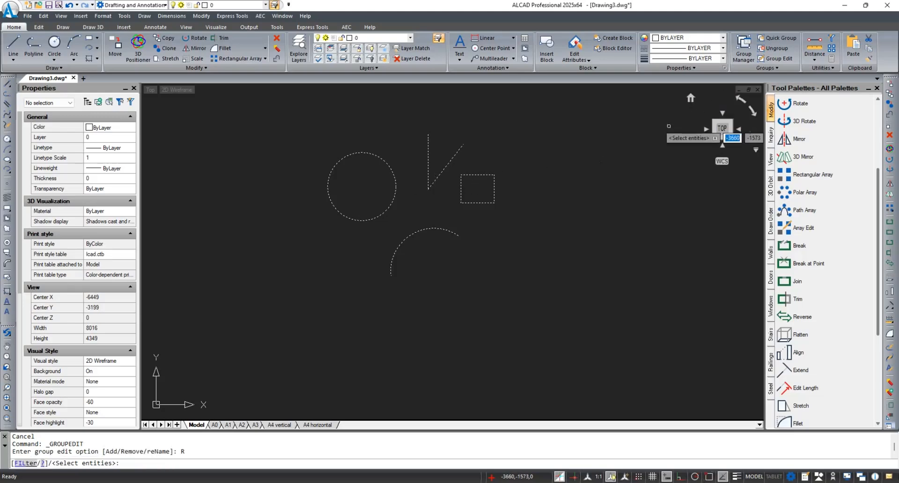
left_click(487, 174)
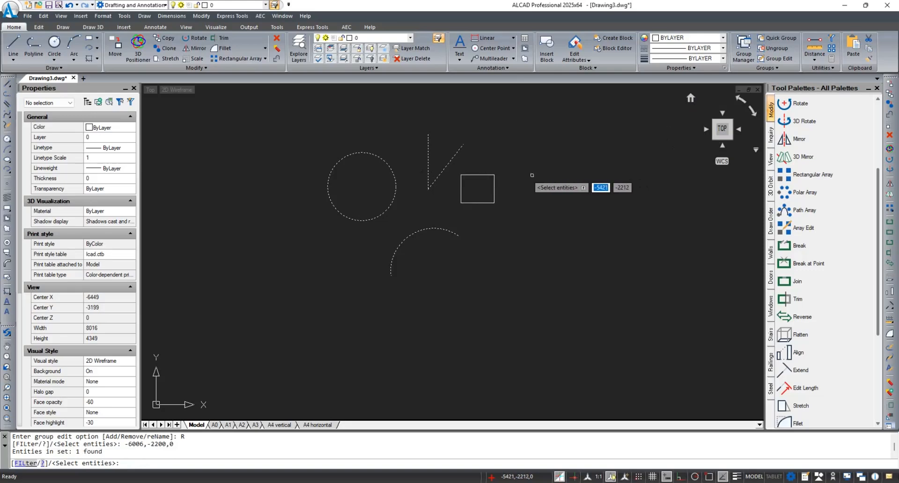
key("Return")
left_click(483, 175)
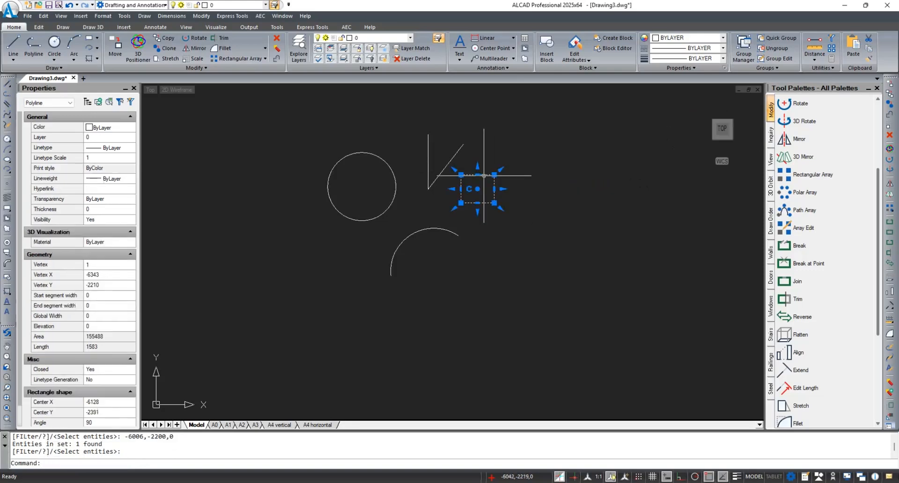
key("Escape")
left_click(446, 161)
key("Escape")
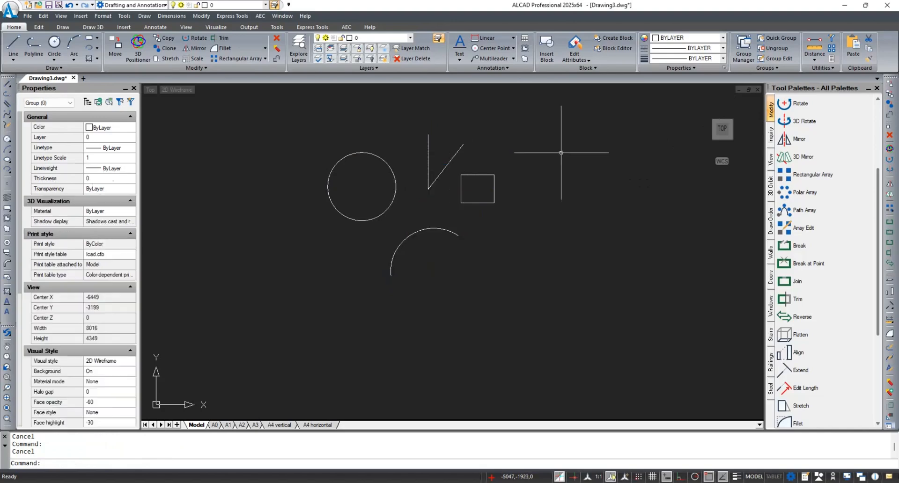
Add the rectangle back to the group with Group Edit, and check the membership by selecting the rectangle
left_click(444, 165)
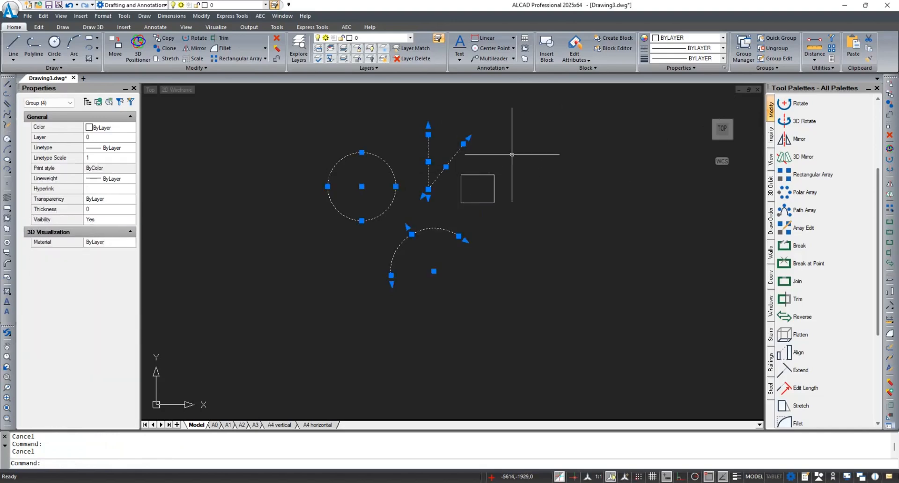
left_click(775, 60)
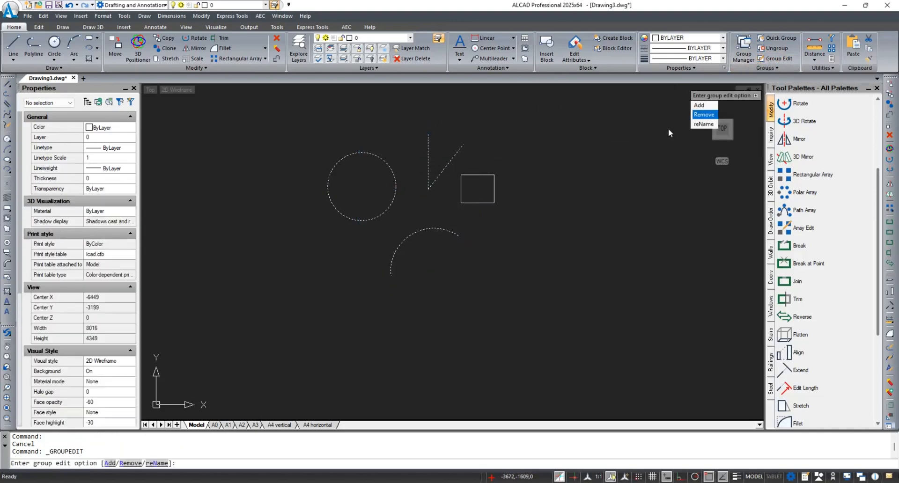
left_click(702, 105)
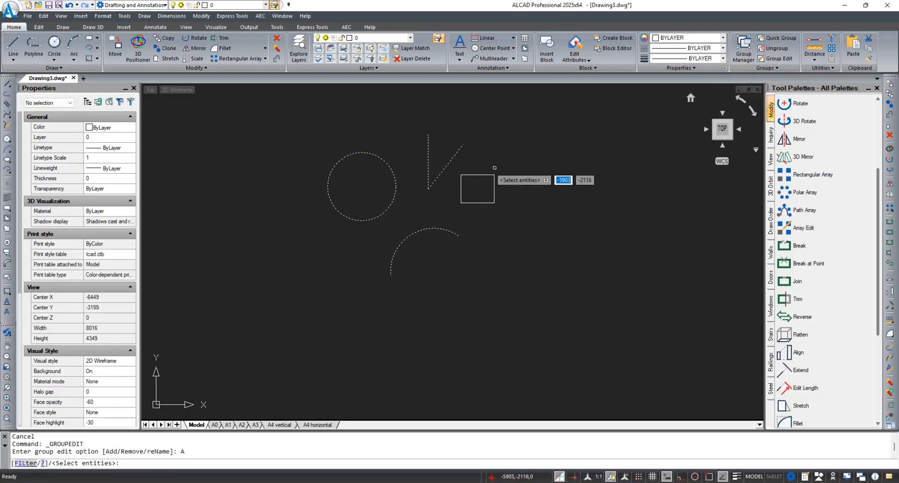
left_click(476, 175)
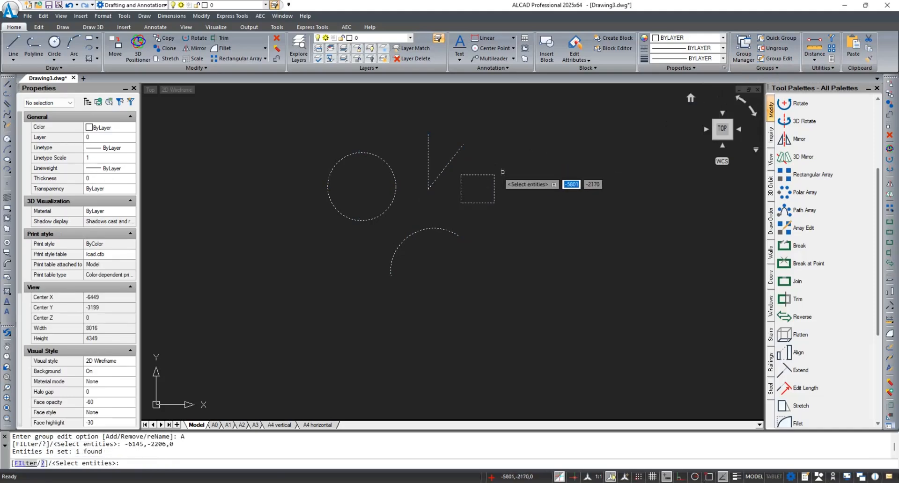
key("Return")
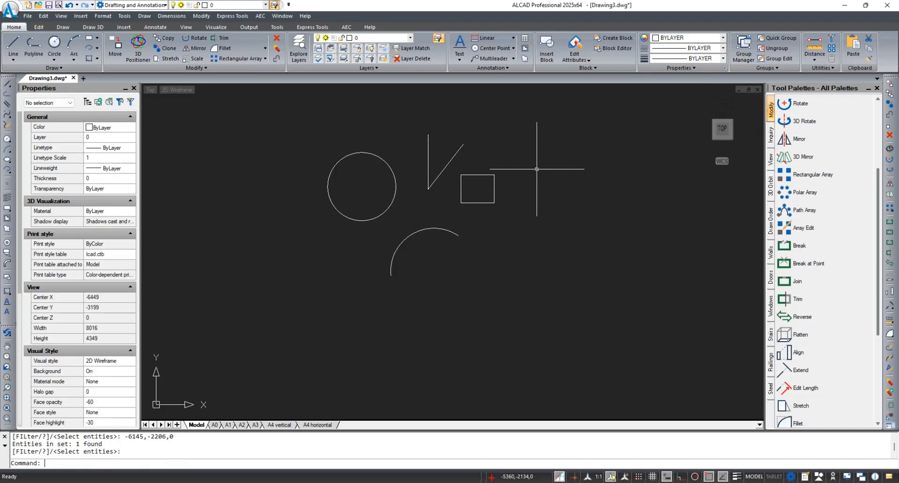
left_click(461, 189)
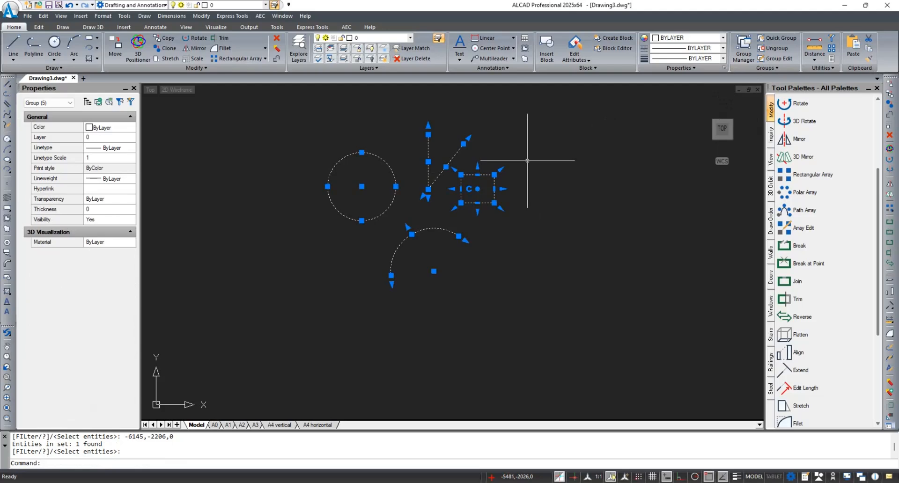
Clear the current selection and erase the circle, rectangle, arc and both lines from the drawing
middle_click_drag(585, 165, 572, 182)
key("Escape")
middle_click_drag(531, 201, 548, 206)
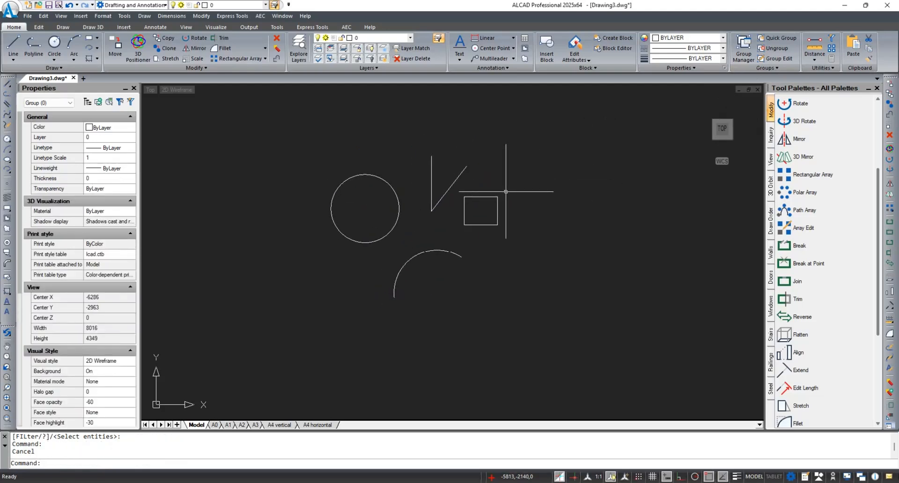
middle_click_drag(493, 185, 488, 182)
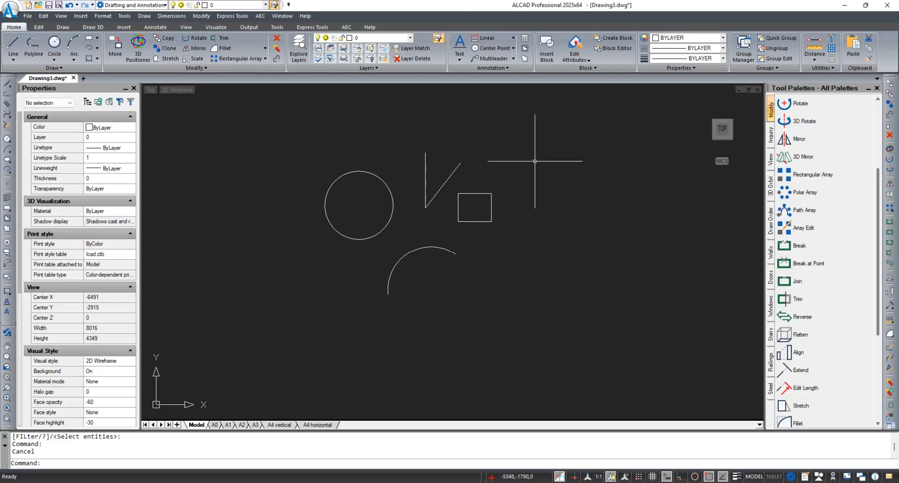
middle_click_drag(536, 158, 582, 160)
left_click(593, 140)
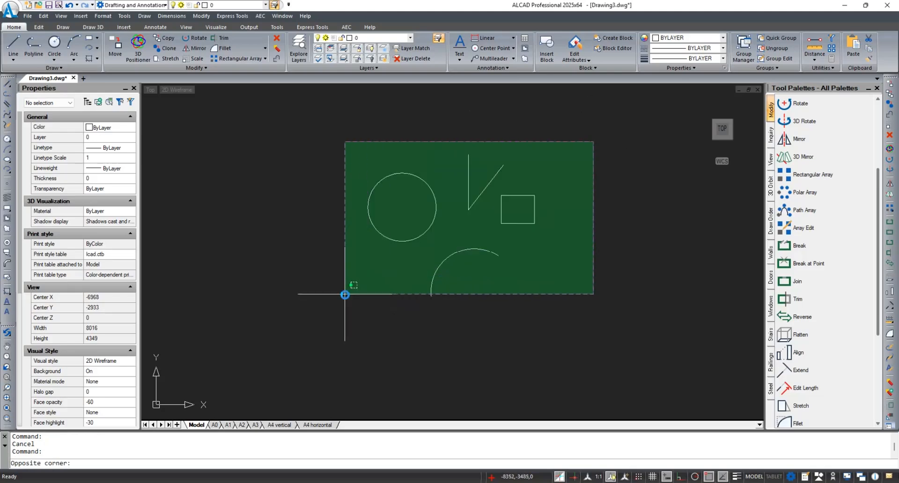
left_click(345, 295)
key("Delete")
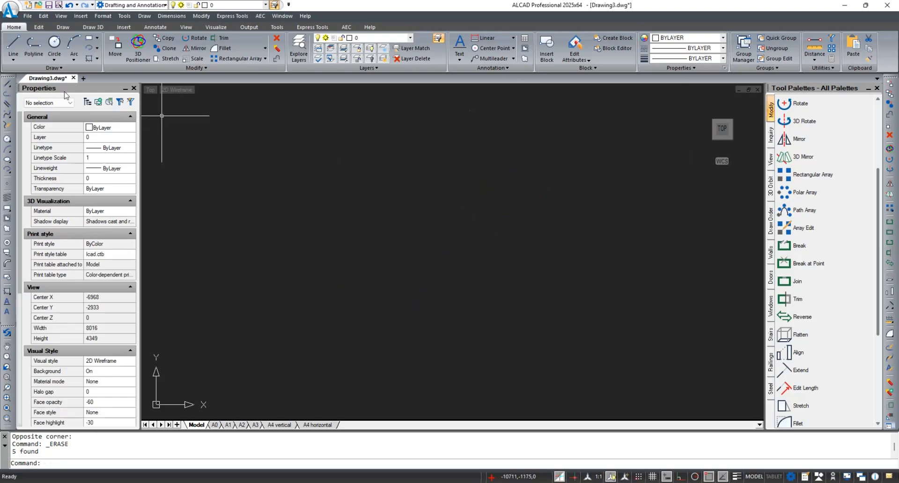
Draw a single horizontal line about 2612 units long in the upper middle of the empty drawing area
left_click(14, 47)
left_click(283, 209)
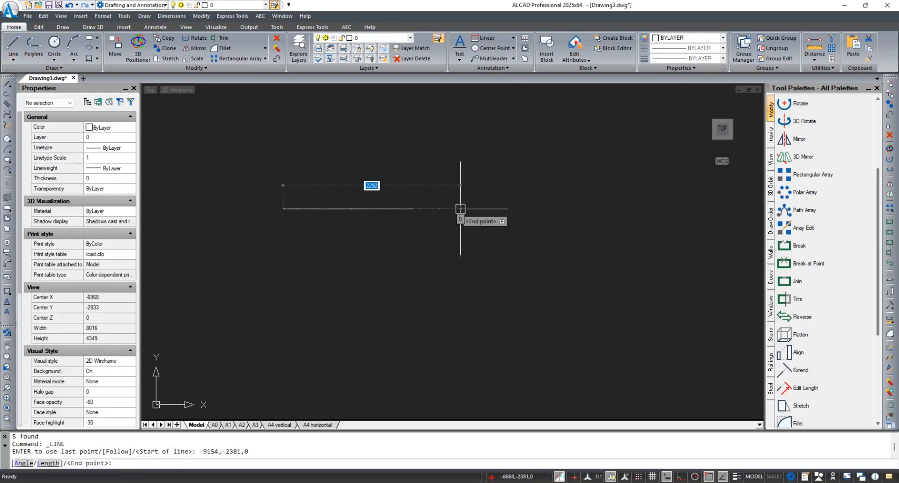
left_click(485, 208)
key("Escape")
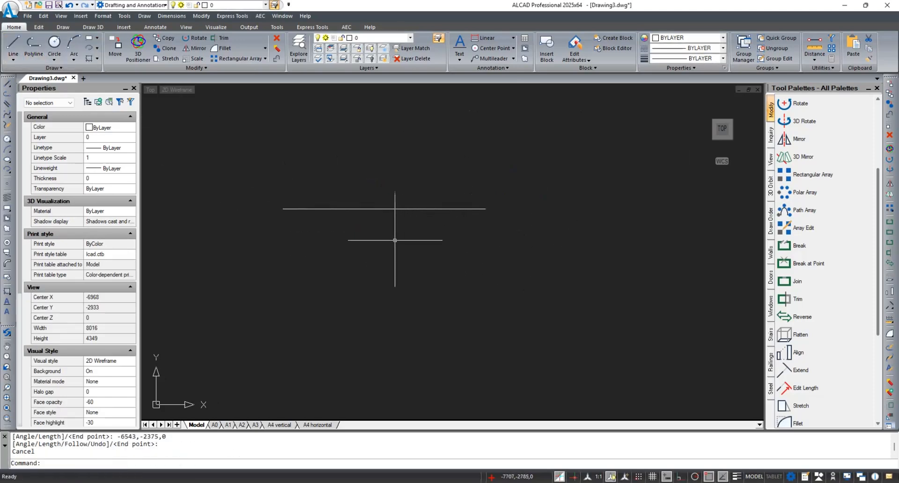
middle_click_drag(369, 234, 437, 239)
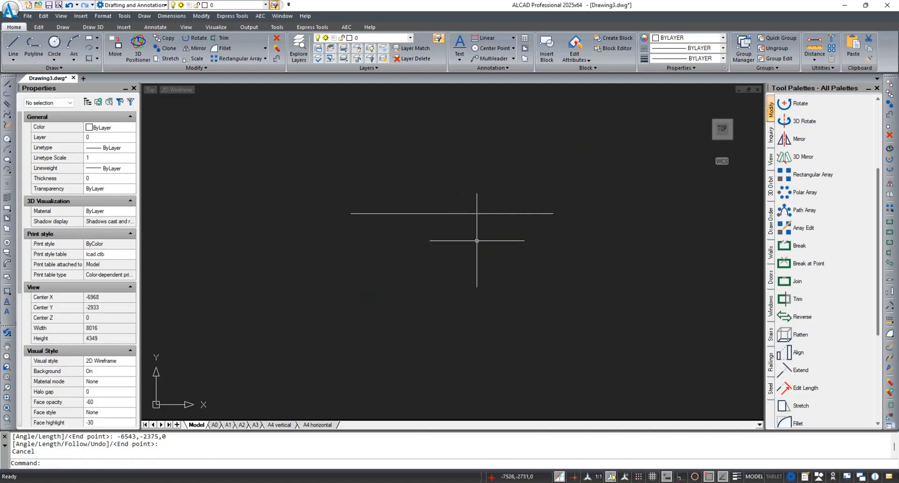
Place two points on the horizontal line with the PO command, one near each end
left_click_drag(521, 167, 418, 238)
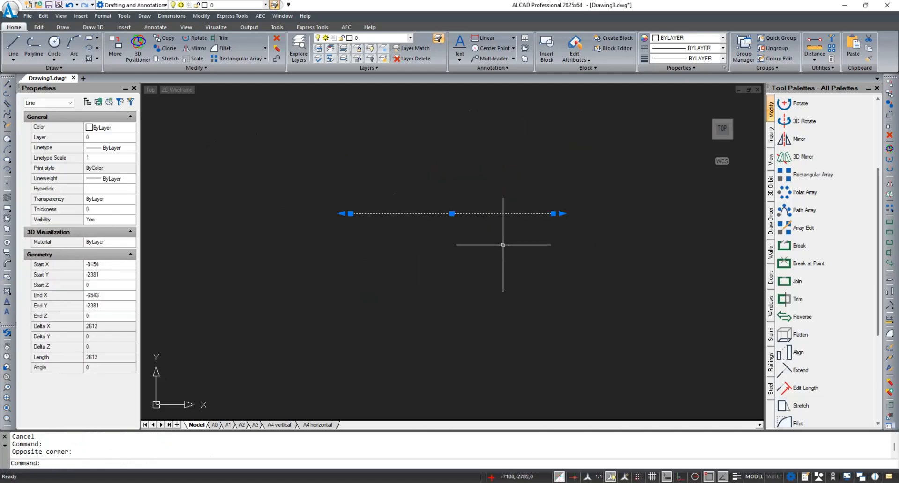
type("po")
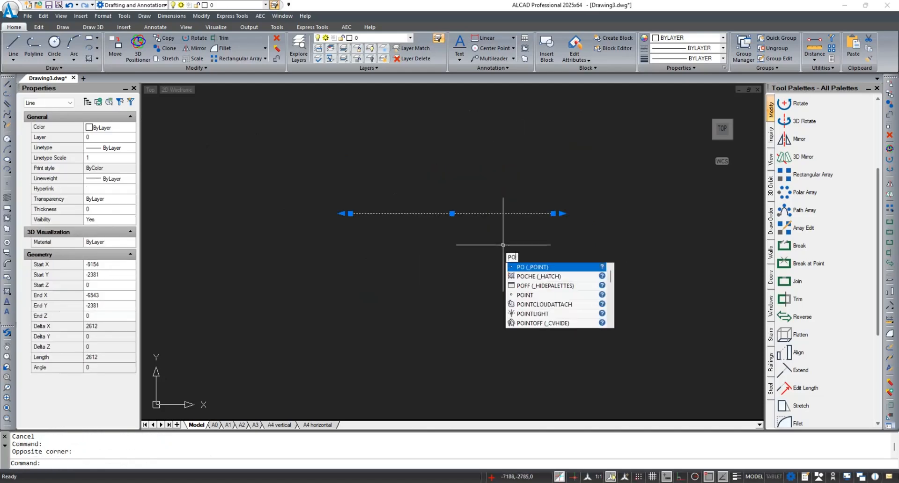
left_click(551, 267)
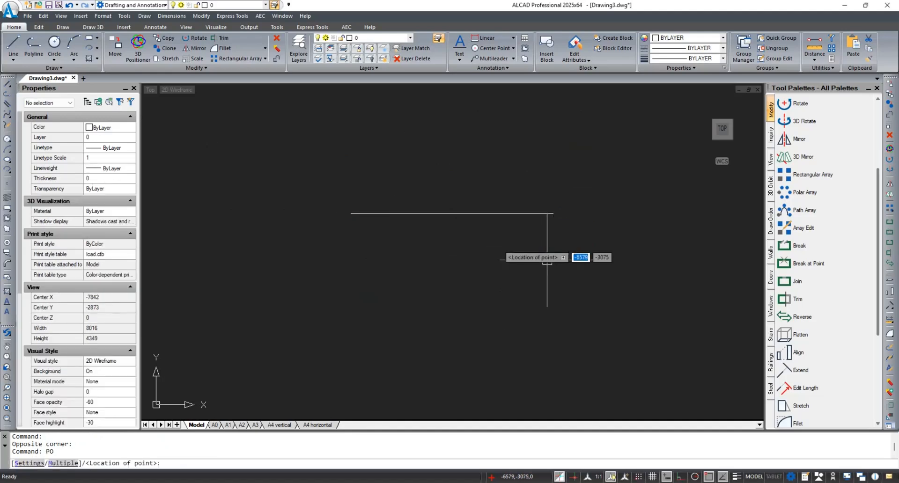
left_click(386, 213)
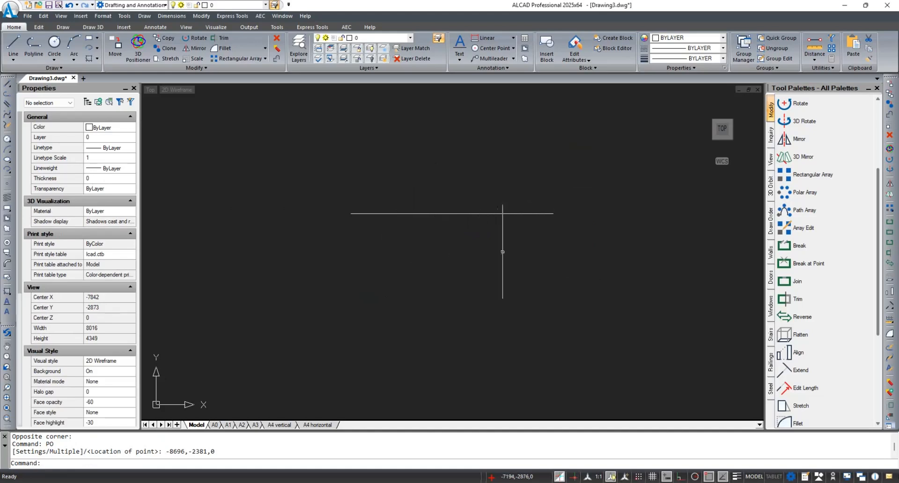
type("po")
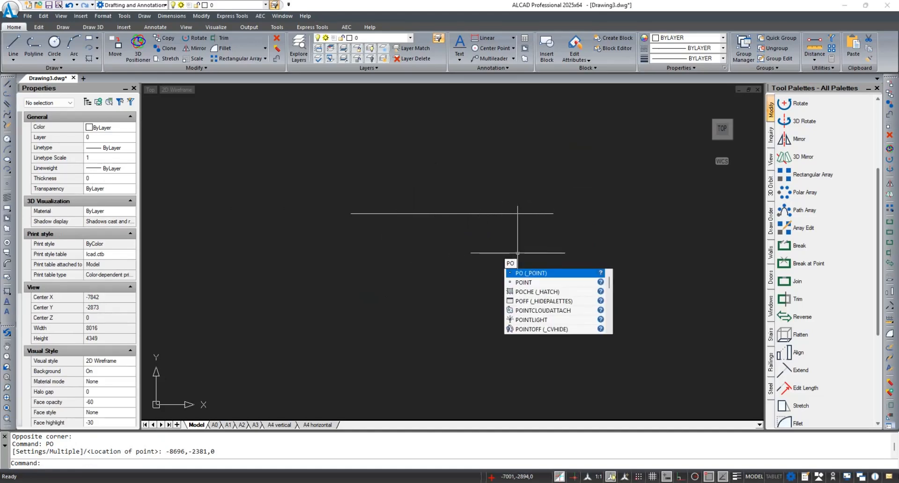
key("Return")
left_click(514, 213)
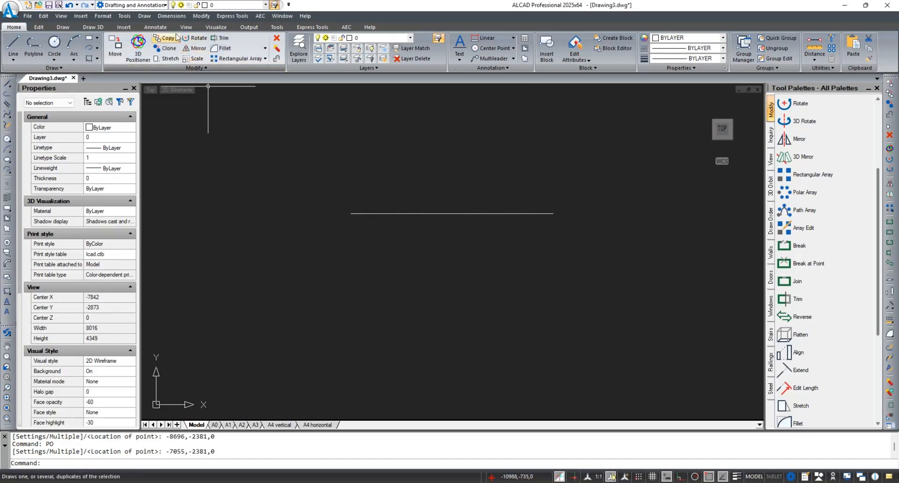
Set the point display type to a circle with a cross, sized at 5% of screen size
left_click(103, 16)
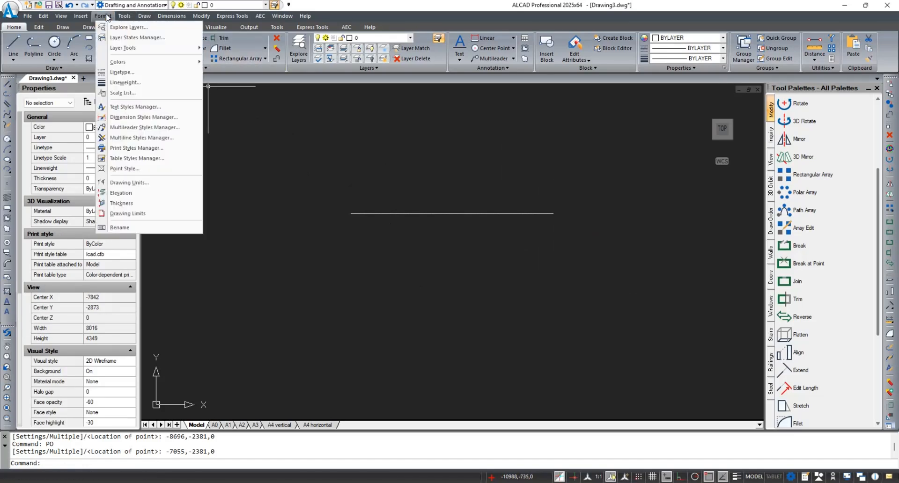
left_click(138, 169)
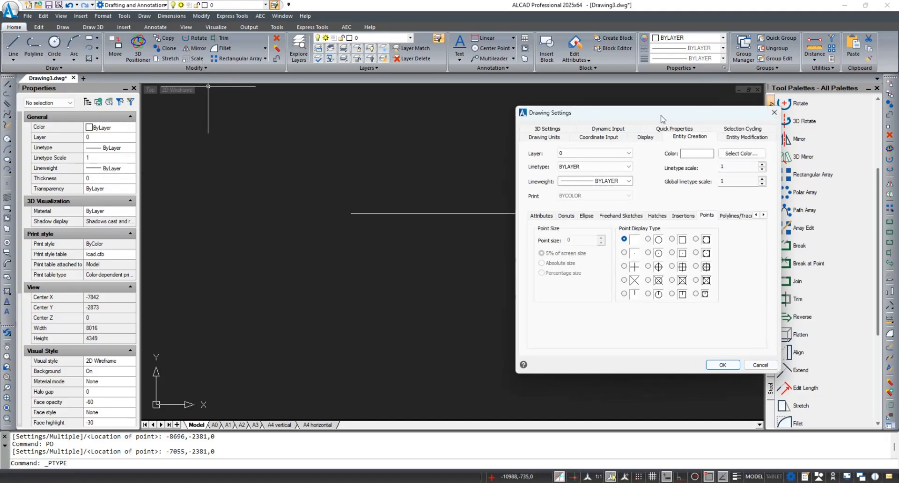
left_click_drag(662, 119, 720, 114)
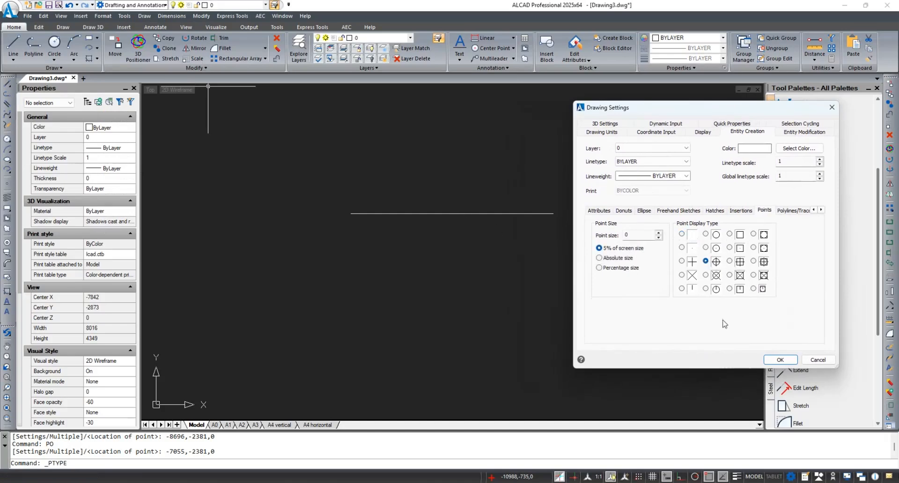
left_click(790, 361)
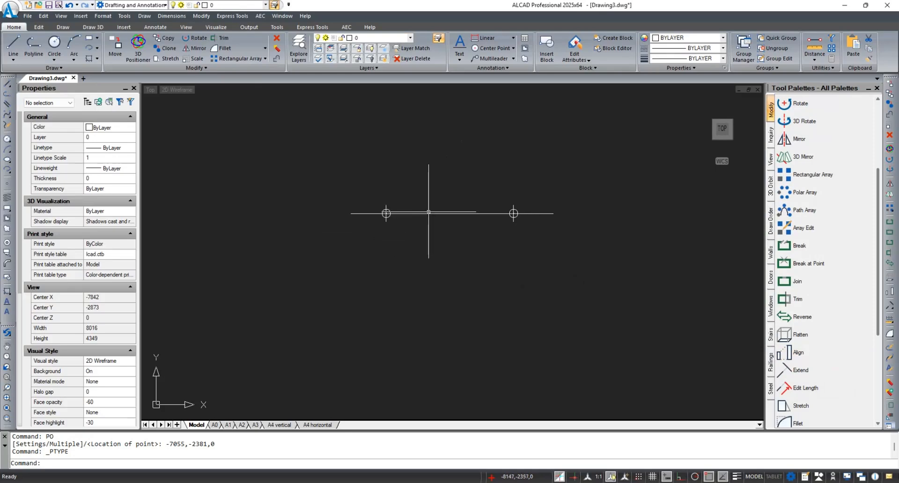
Place a third point on the horizontal line between the two existing points with the PO command
left_click(459, 197)
left_click(425, 237)
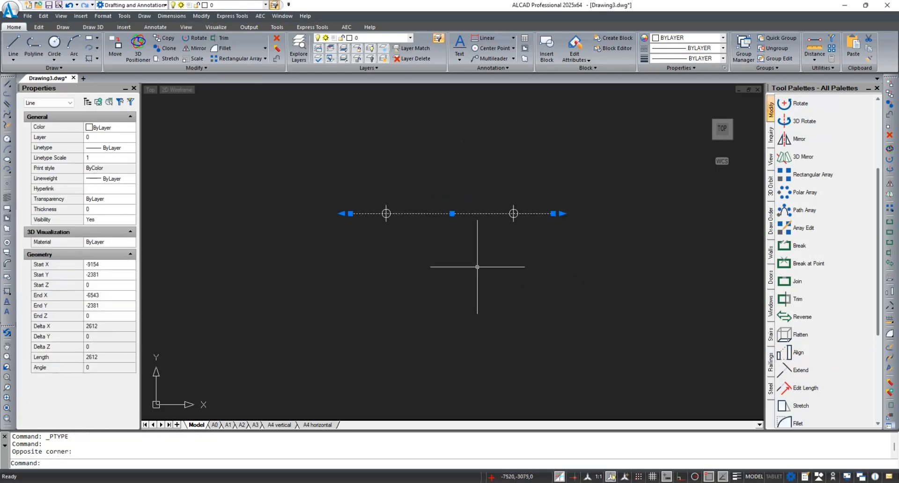
type("po")
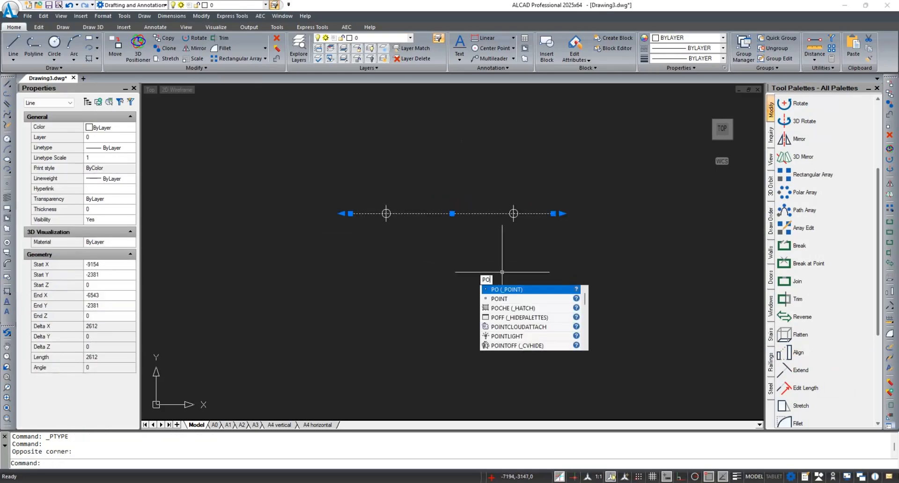
key("Return")
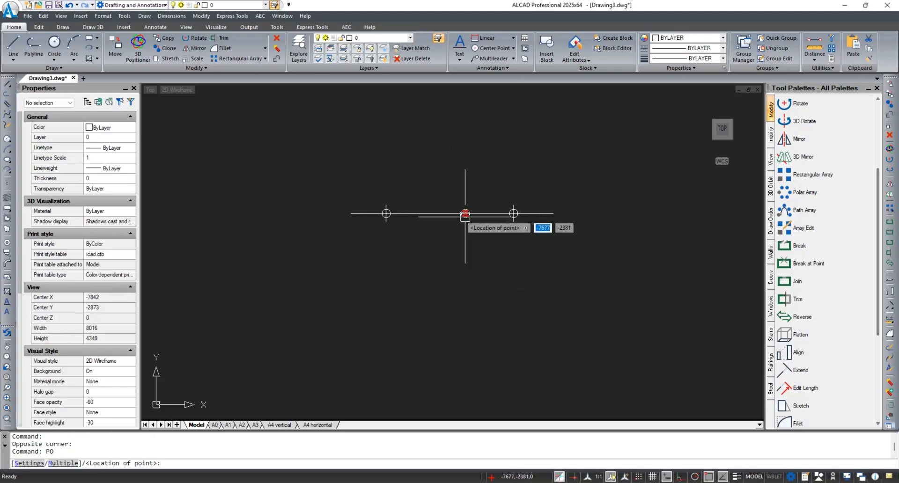
left_click(463, 213)
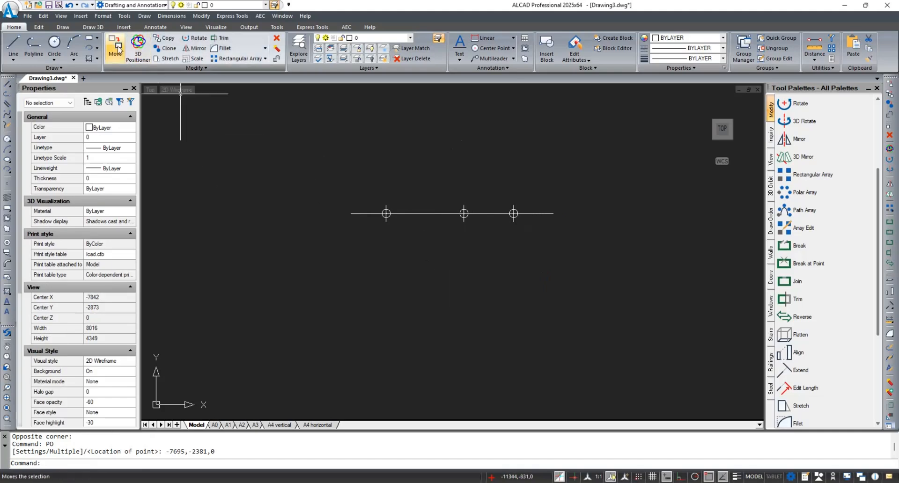
Restore the point display type to the first style in the grid
left_click(91, 18)
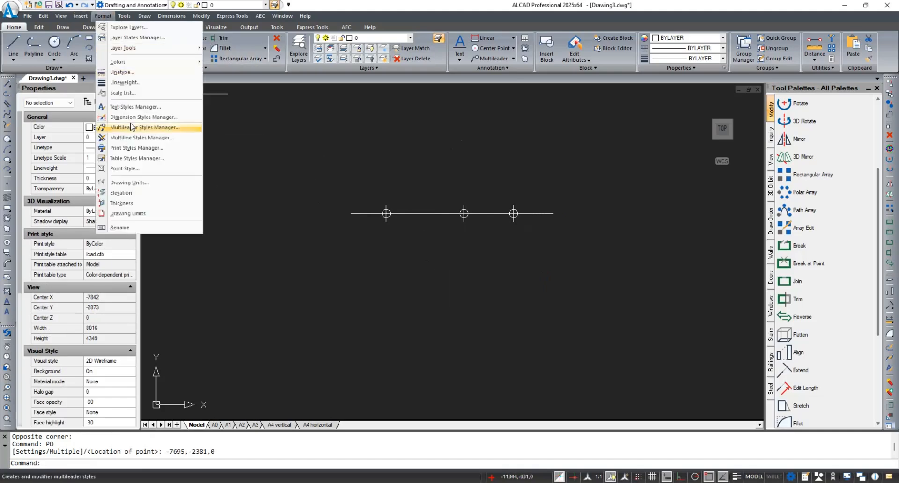
left_click(132, 171)
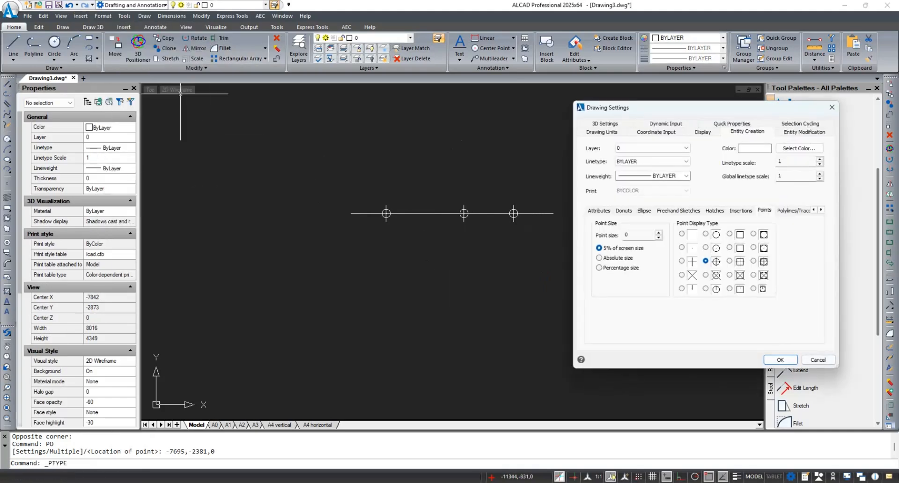
left_click(681, 234)
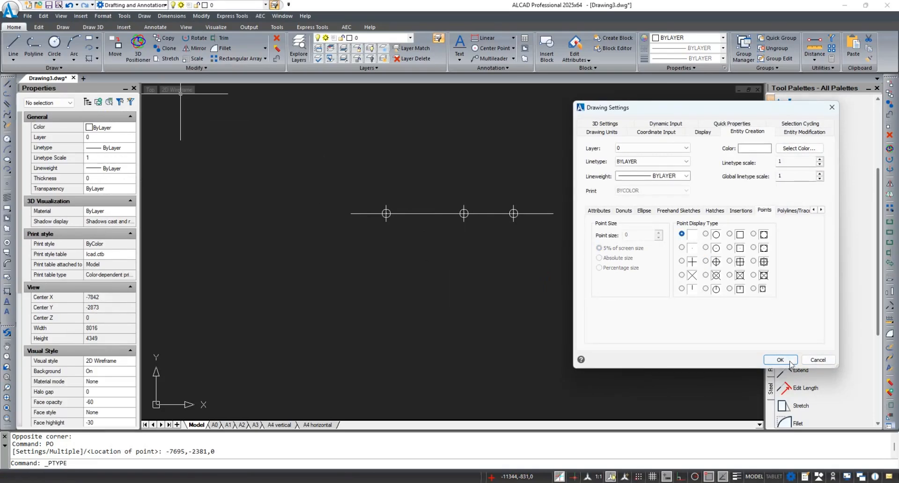
left_click(780, 360)
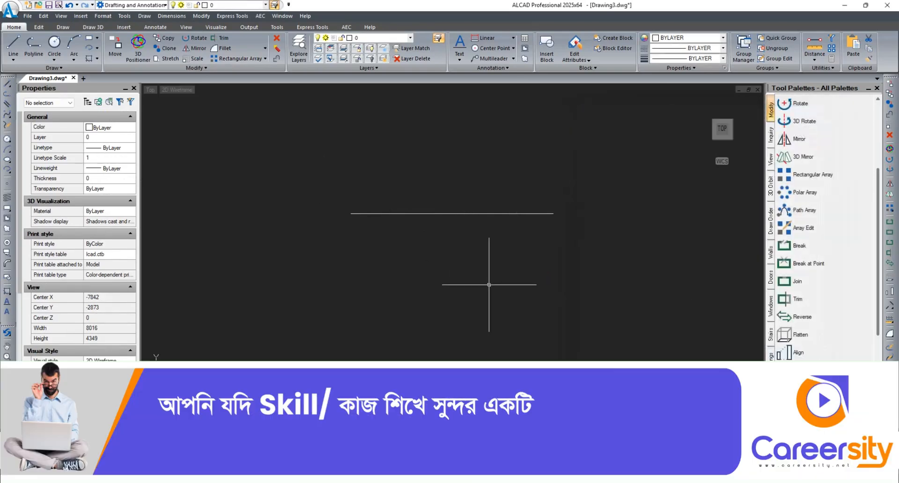